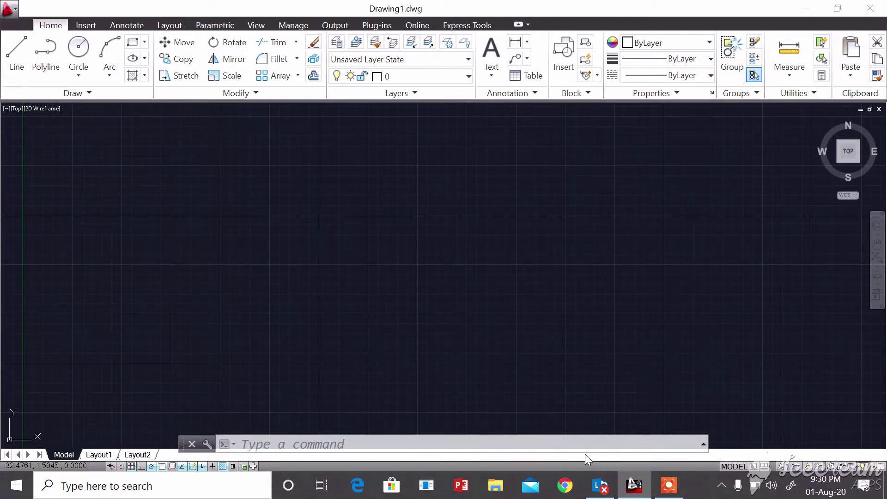
Draw an open outline: a 5-unit top edge, a vertical right side, and a bottom edge back left.
{"action": "left_click", "coordinate": [23, 53]}
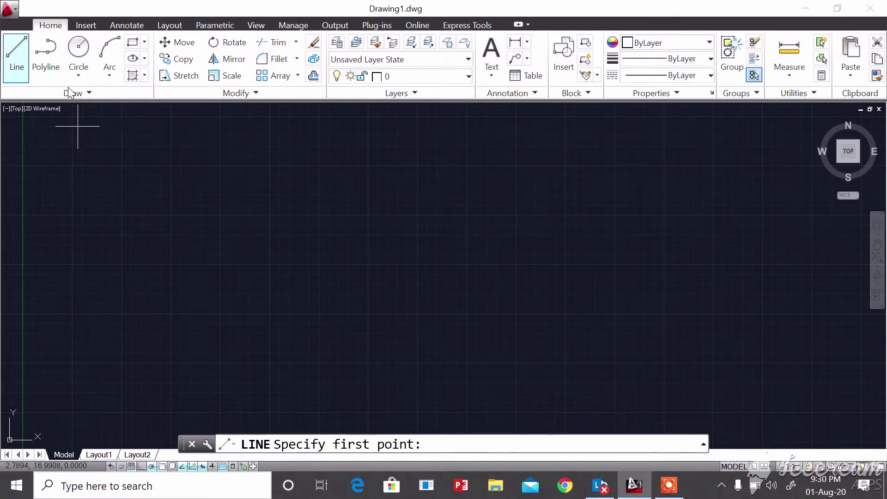
{"action": "left_click", "coordinate": [108, 171]}
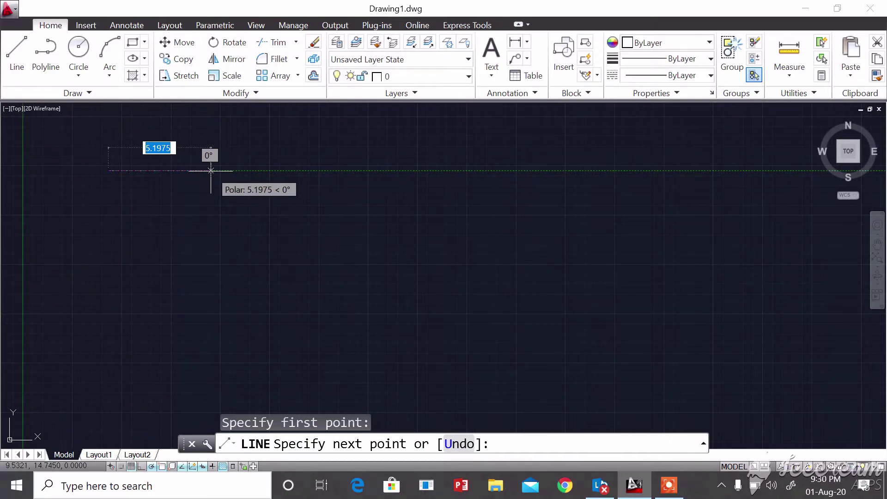
{"action": "type", "text": "5"}
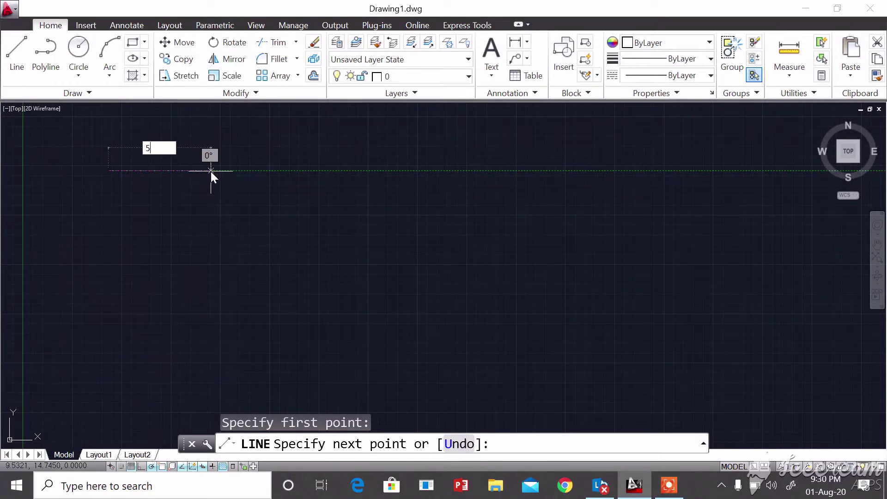
{"action": "key", "text": "Return"}
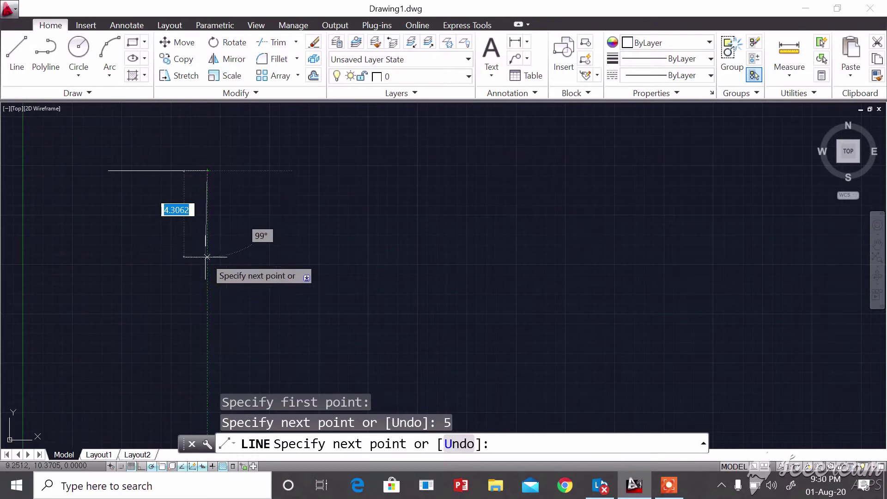
{"action": "left_click", "coordinate": [207, 257]}
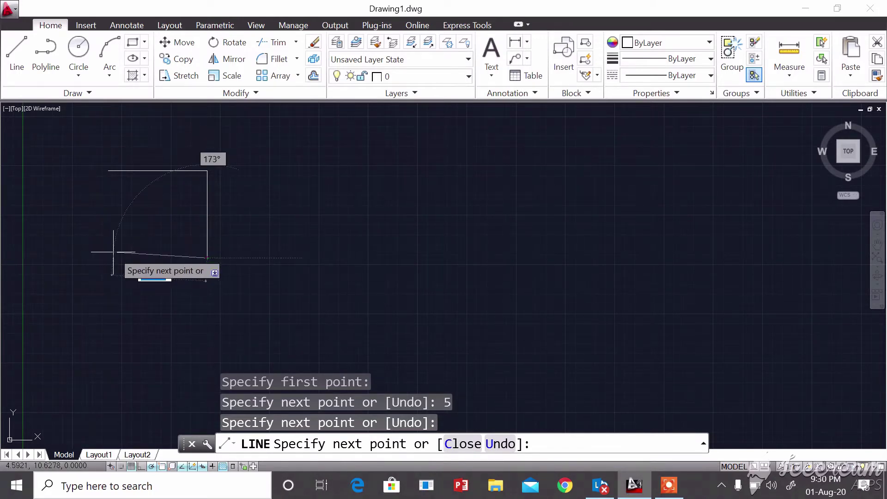
{"action": "left_click", "coordinate": [113, 252]}
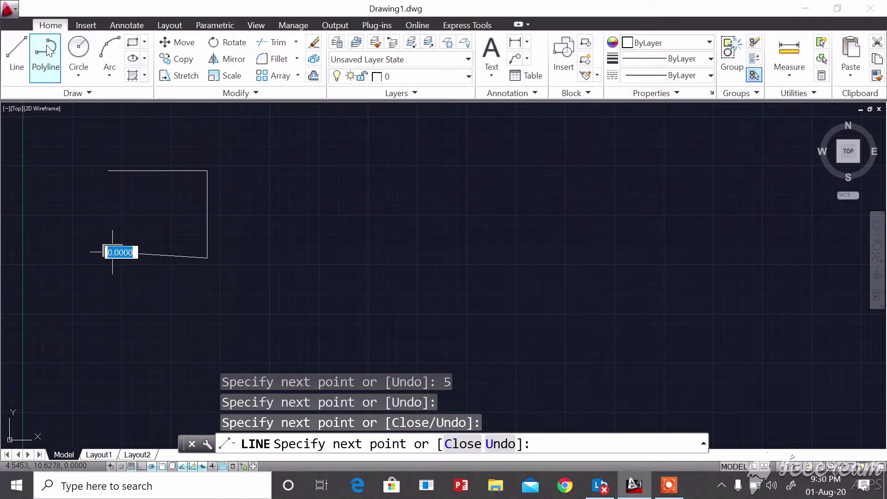
Set length units to Engineering with 0'-0" precision, Feet insertion scale, Decimal Degrees angles, and apply.
{"action": "left_click", "coordinate": [6, 11]}
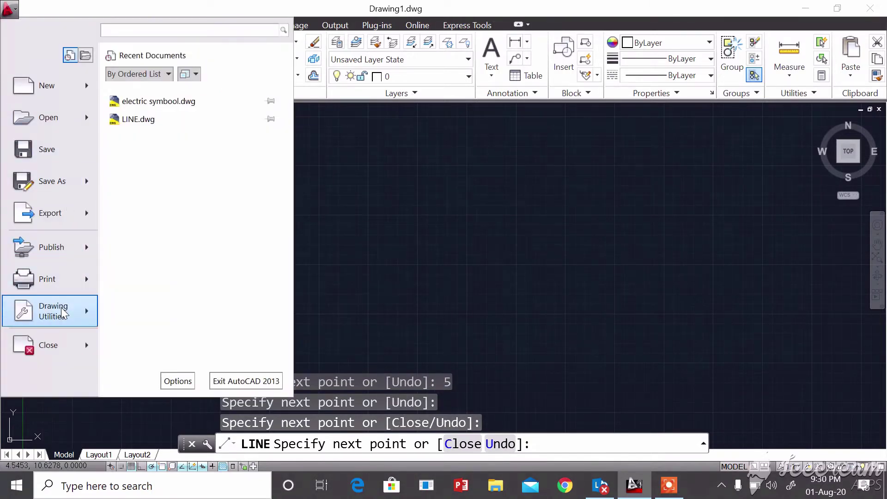
{"action": "mouse_move", "coordinate": [53, 310]}
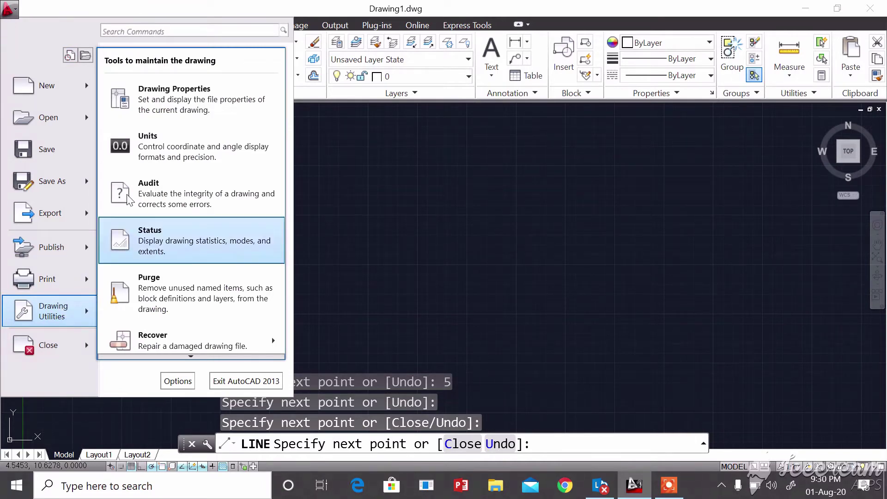
{"action": "key", "text": "Escape"}
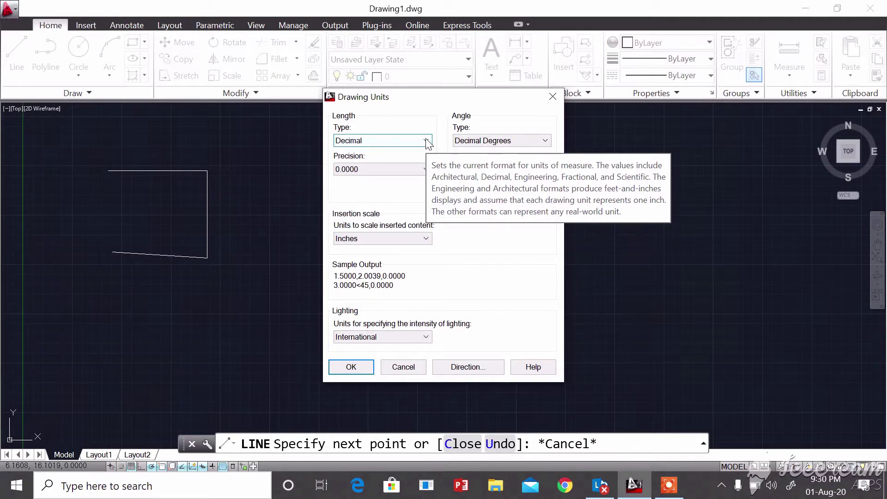
{"action": "left_click", "coordinate": [427, 141]}
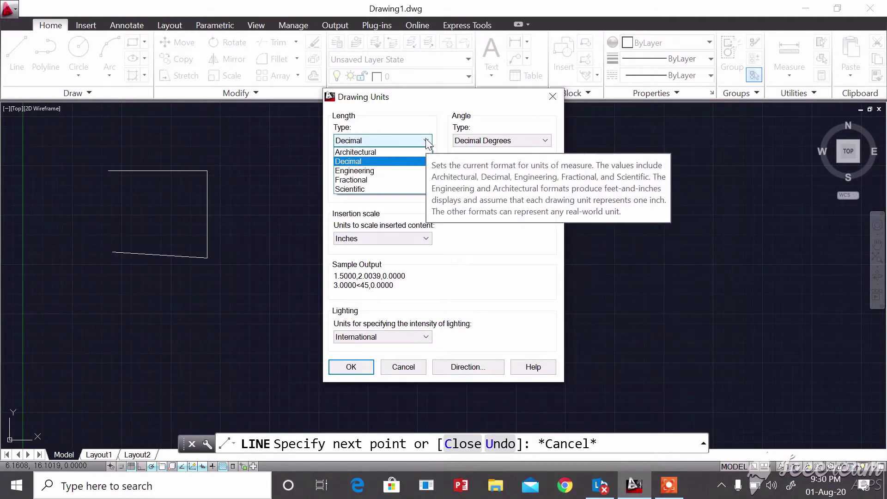
{"action": "left_click", "coordinate": [406, 171]}
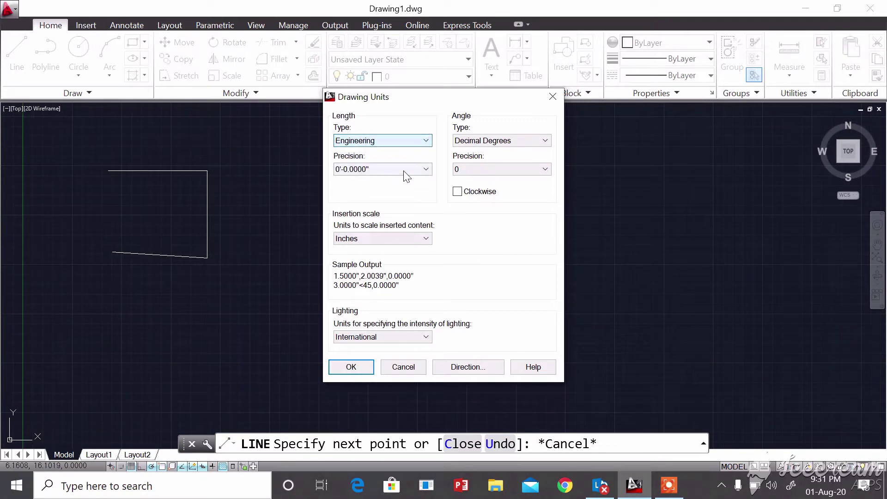
{"action": "left_click", "coordinate": [426, 169]}
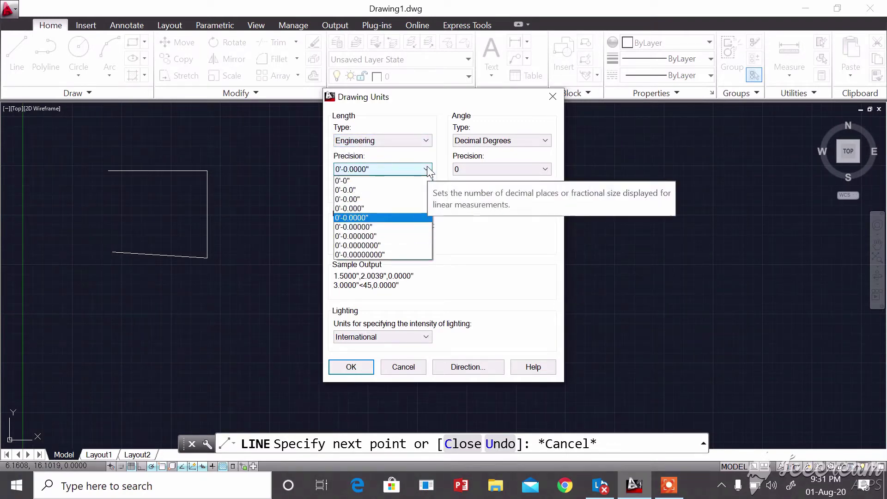
{"action": "left_click", "coordinate": [371, 183]}
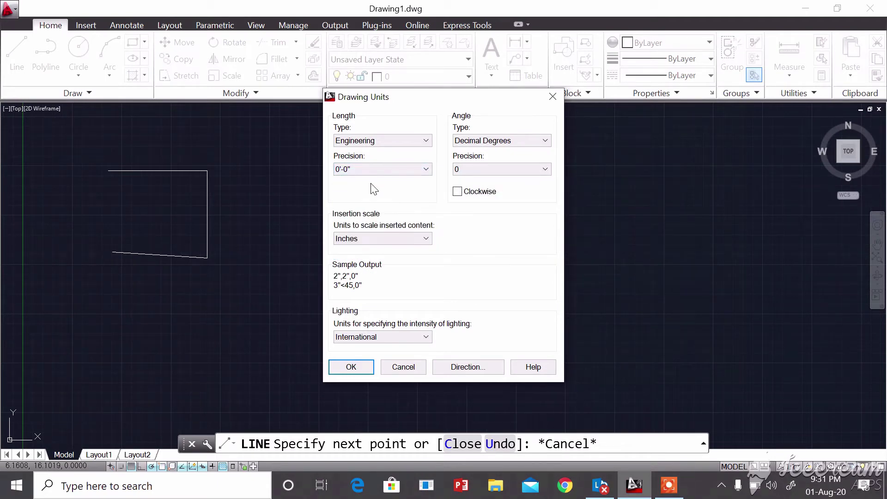
{"action": "left_click", "coordinate": [425, 239]}
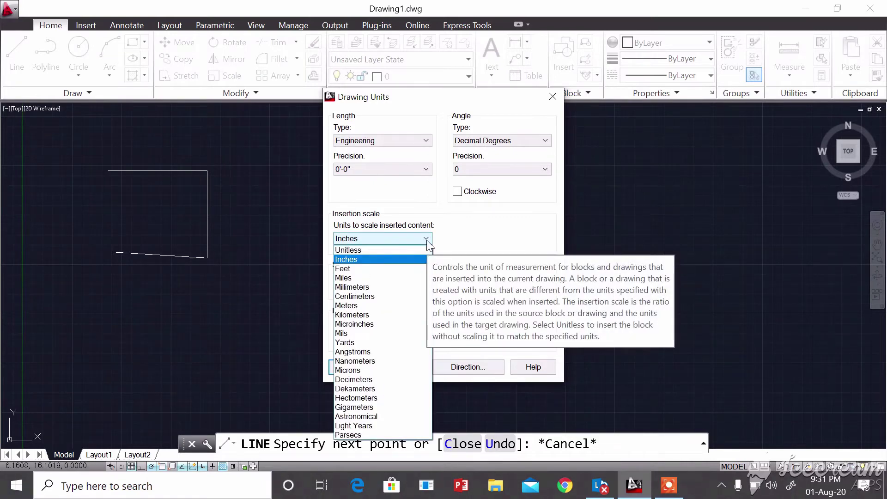
{"action": "left_click", "coordinate": [383, 269]}
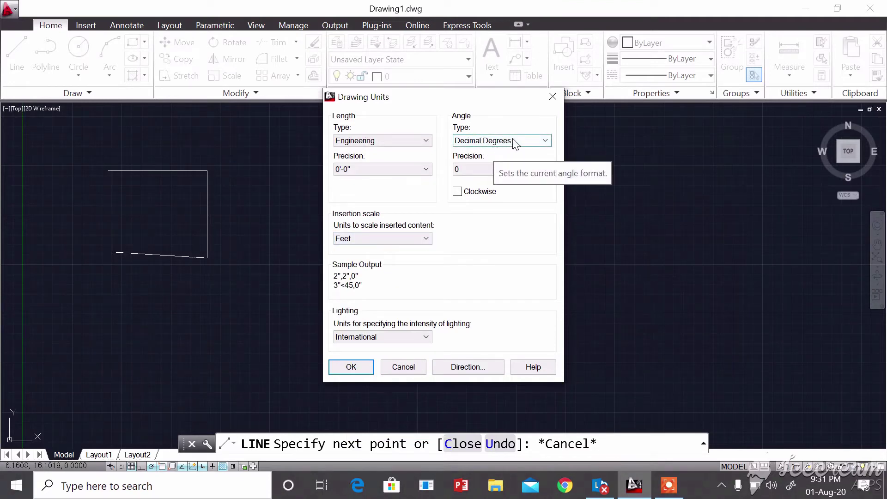
{"action": "left_click", "coordinate": [537, 149]}
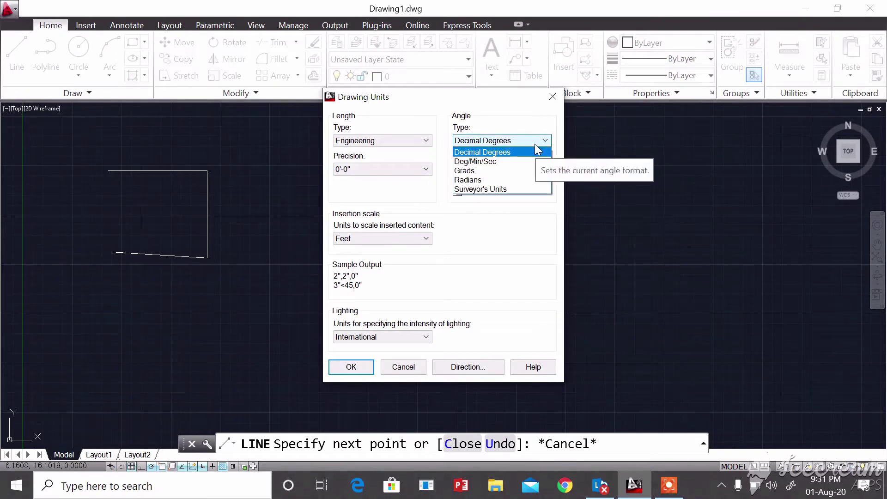
{"action": "left_click", "coordinate": [530, 151]}
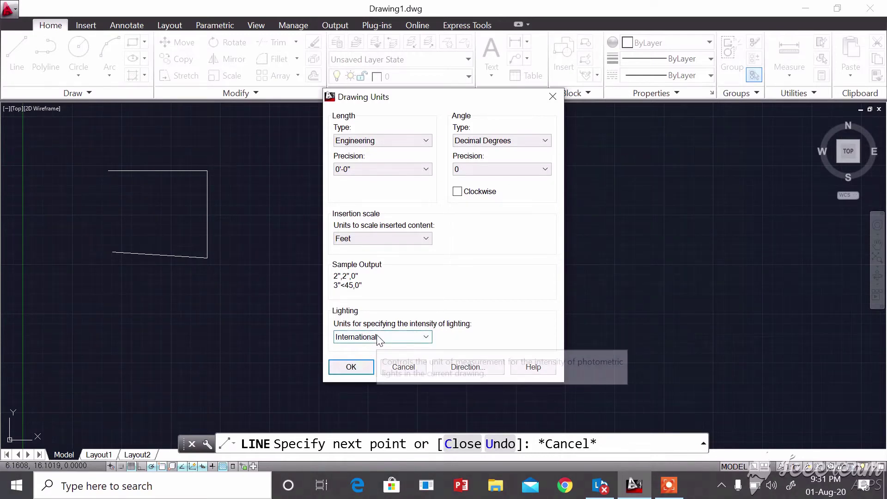
{"action": "left_click", "coordinate": [357, 372]}
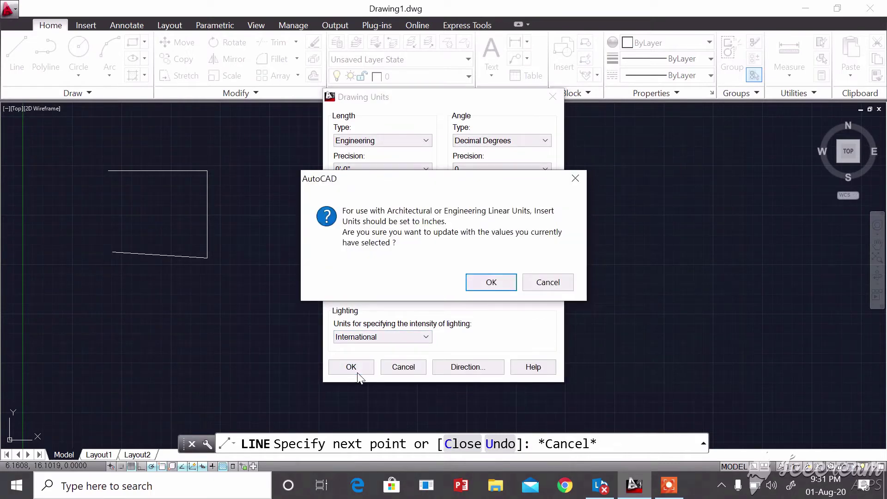
{"action": "left_click", "coordinate": [487, 283]}
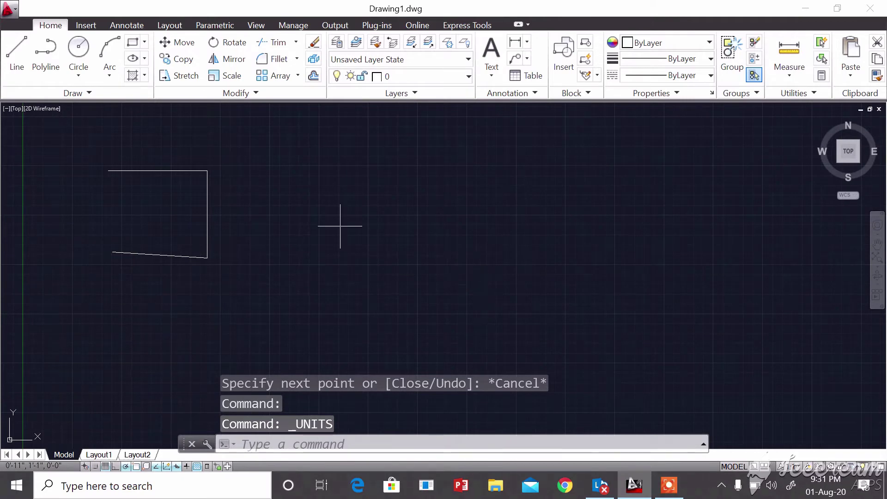
Draw a 10" horizontal line joined to a 5" vertical line dropping from its right end.
{"action": "left_click", "coordinate": [17, 51]}
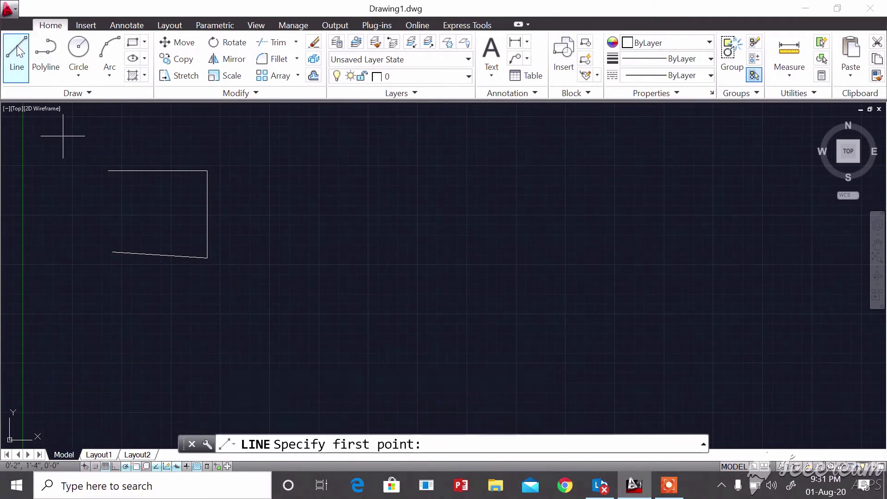
{"action": "left_click", "coordinate": [279, 169]}
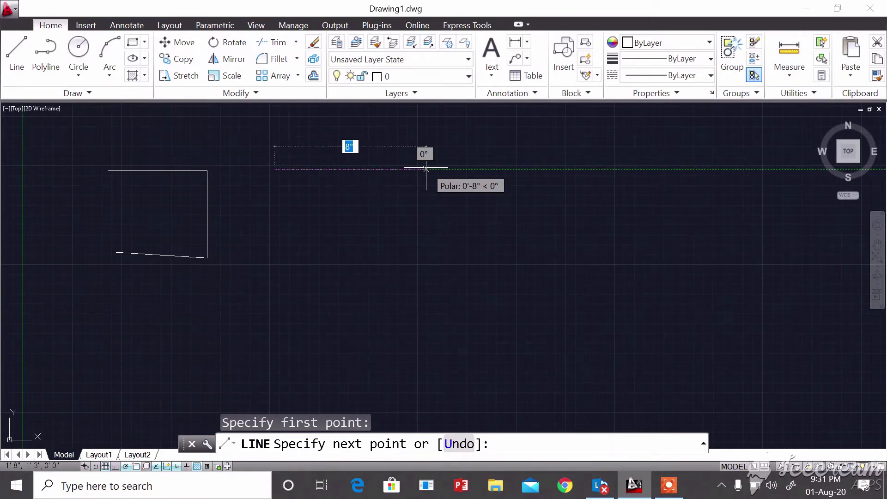
{"action": "type", "text": "1"}
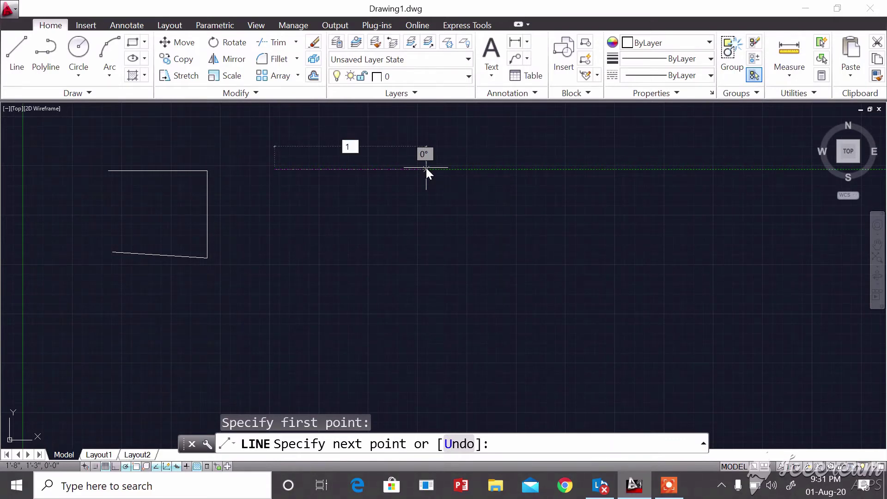
{"action": "type", "text": "0"}
{"action": "type", "text": "\""}
{"action": "key", "text": "Return"}
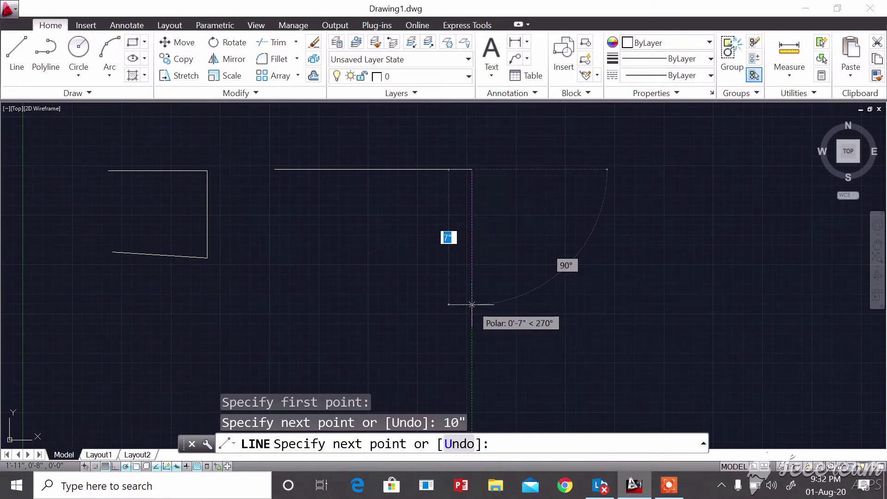
{"action": "type", "text": "5"}
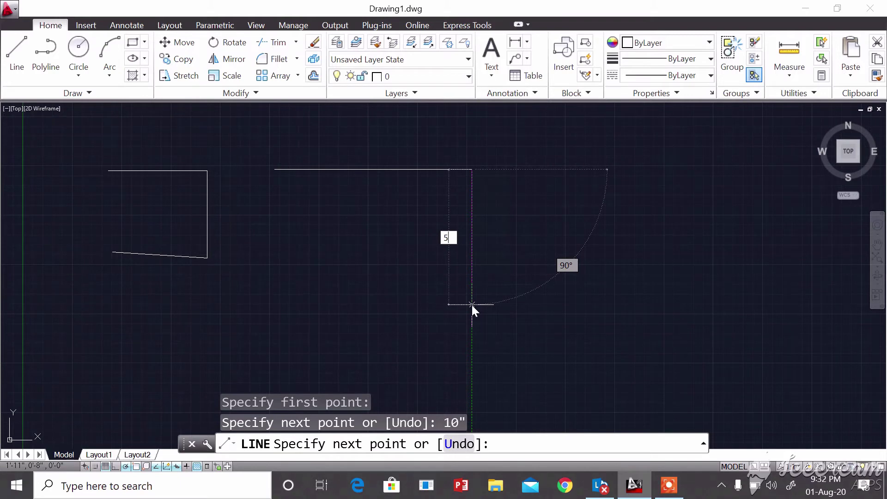
{"action": "type", "text": "\""}
{"action": "key", "text": "Return"}
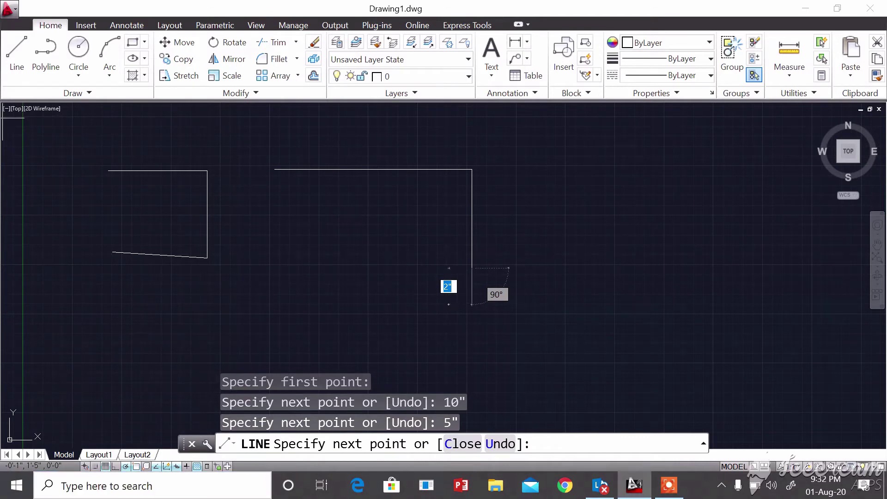
End the line command and save the drawing as Autocad tips.dwg.
{"action": "left_click", "coordinate": [9, 10]}
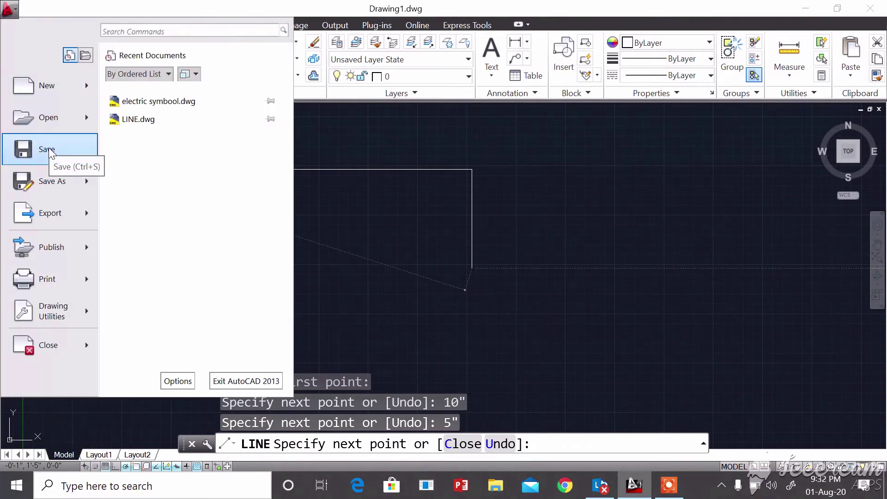
{"action": "left_click", "coordinate": [207, 209]}
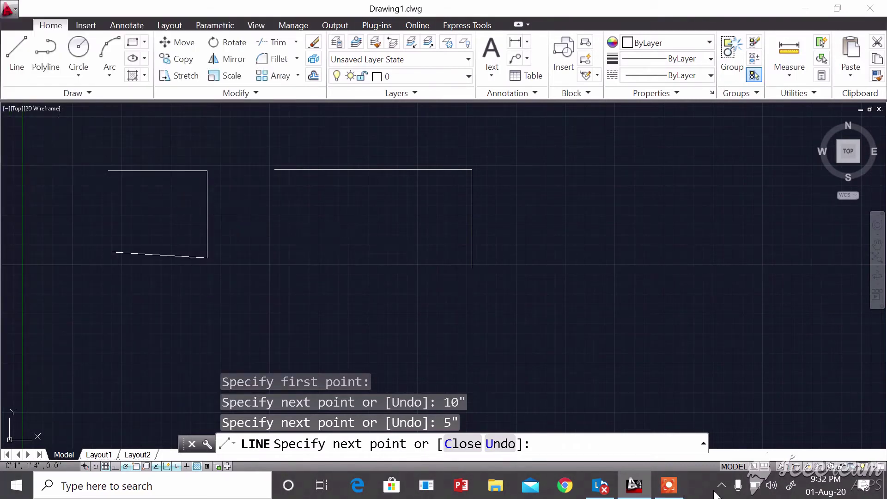
{"action": "key", "text": "Escape"}
{"action": "key", "text": "ctrl+s"}
{"action": "left_click", "coordinate": [670, 484]}
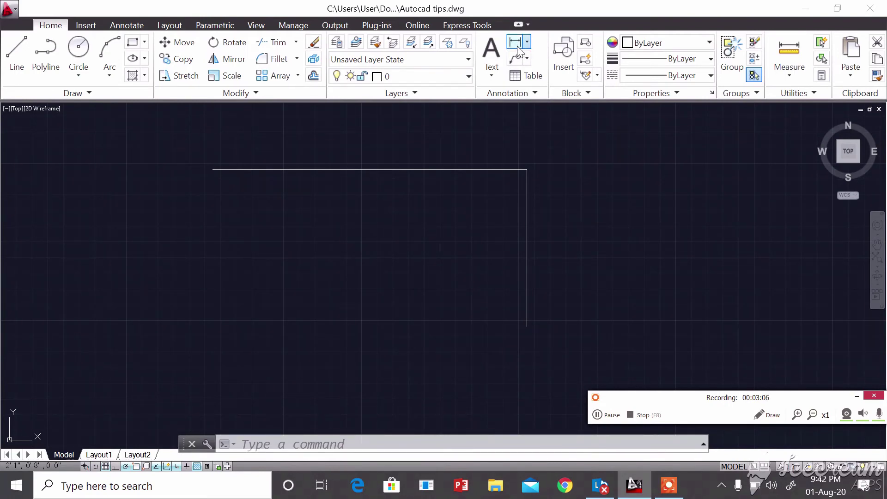
Place a 10.0000 linear dimension above the horizontal line, spanning its two endpoints.
{"action": "left_click", "coordinate": [515, 42]}
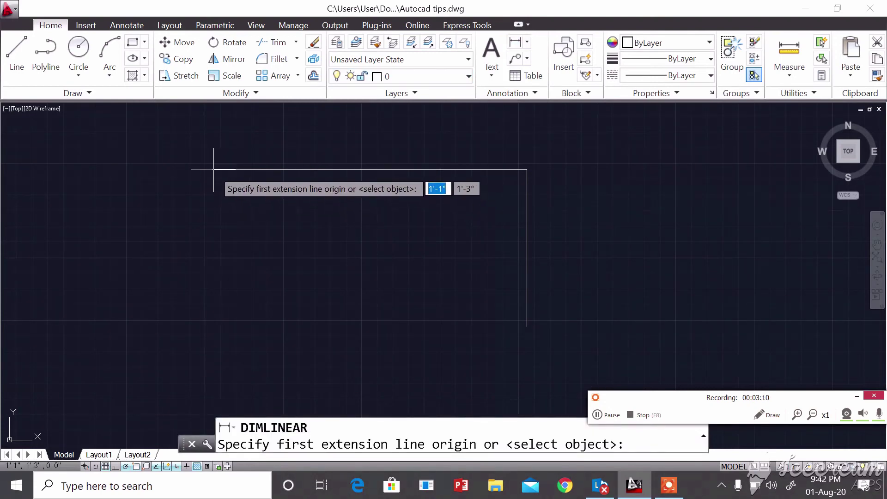
{"action": "left_click", "coordinate": [212, 169]}
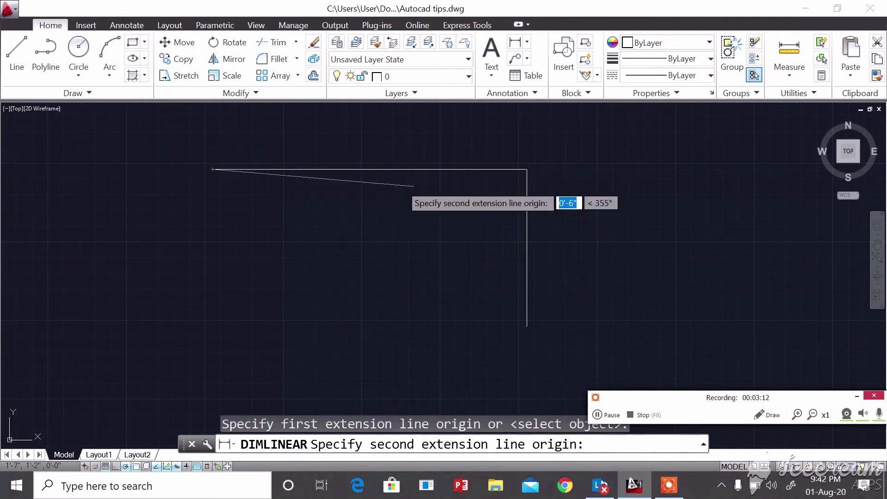
{"action": "left_click", "coordinate": [527, 169]}
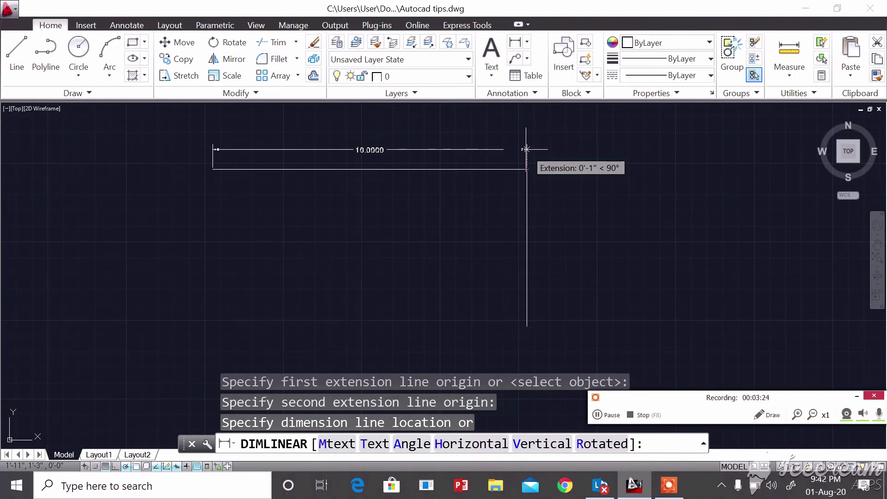
{"action": "left_click", "coordinate": [526, 150]}
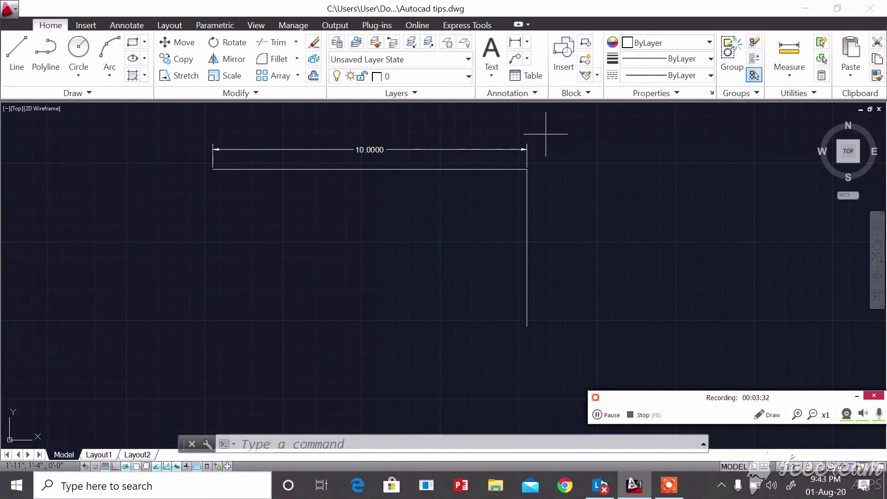
Place a 5.0000 linear dimension to the right of the vertical line.
{"action": "left_click", "coordinate": [516, 42]}
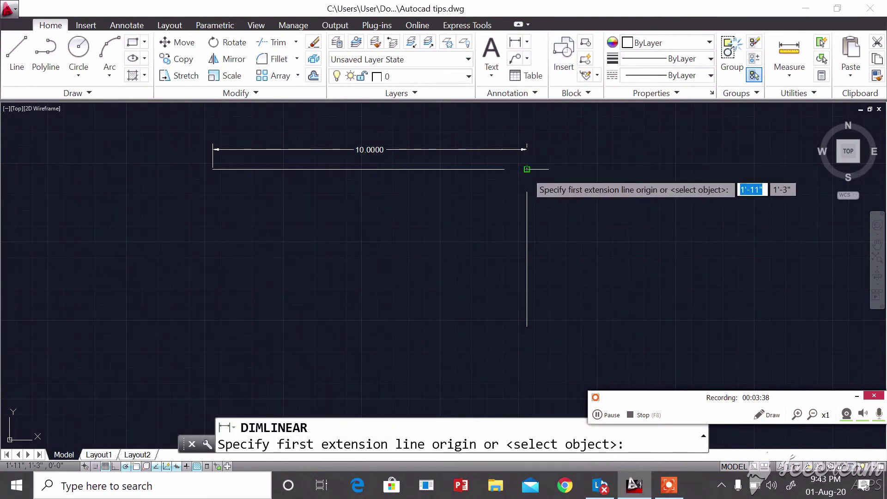
{"action": "left_click", "coordinate": [527, 167]}
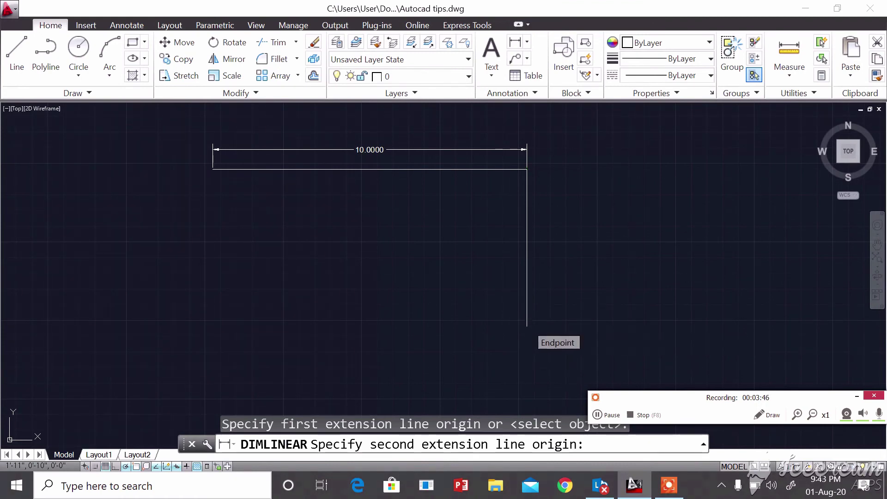
{"action": "left_click", "coordinate": [526, 326]}
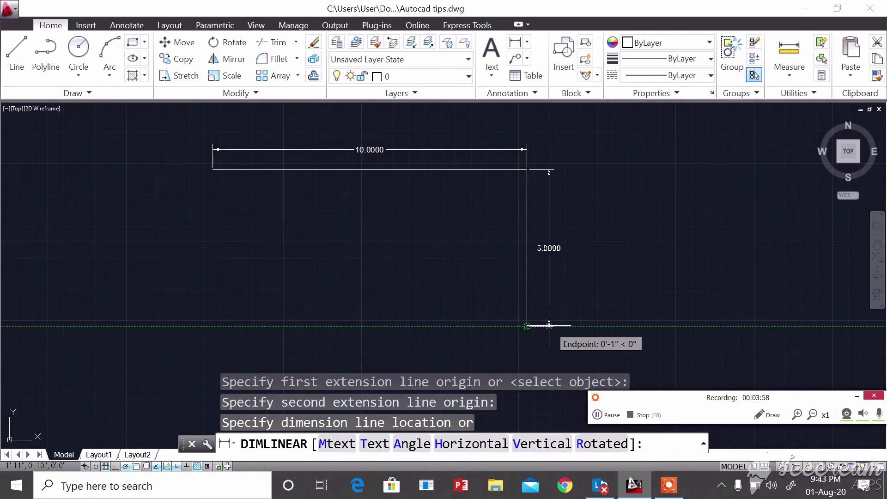
{"action": "left_click", "coordinate": [549, 326]}
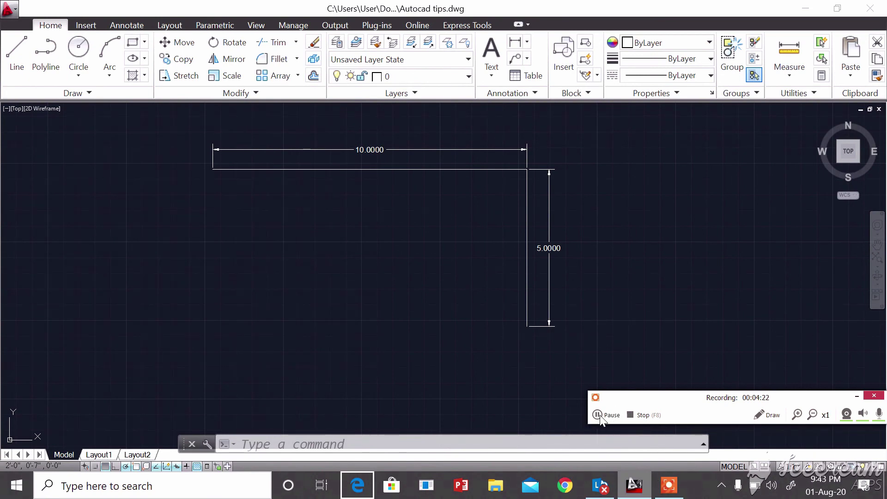
Launch a new AutoCAD 2013 - English session from the taskbar jump list.
{"action": "right_click", "coordinate": [634, 485]}
{"action": "left_click", "coordinate": [594, 416]}
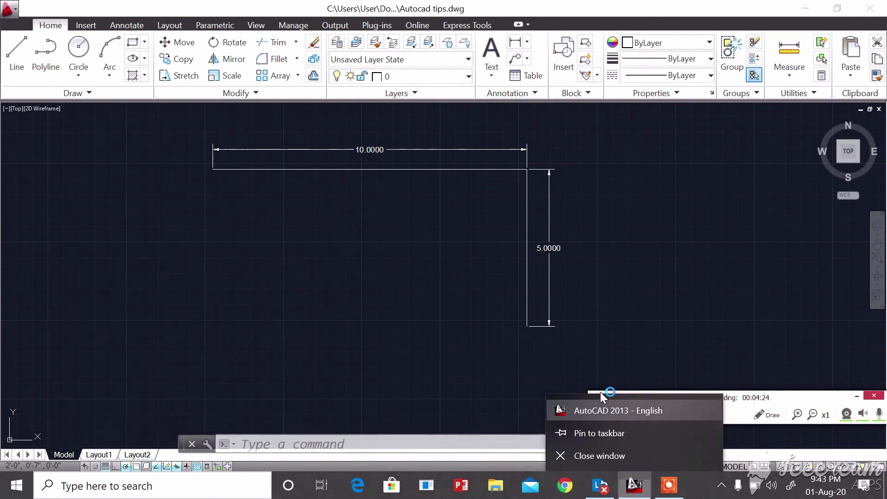